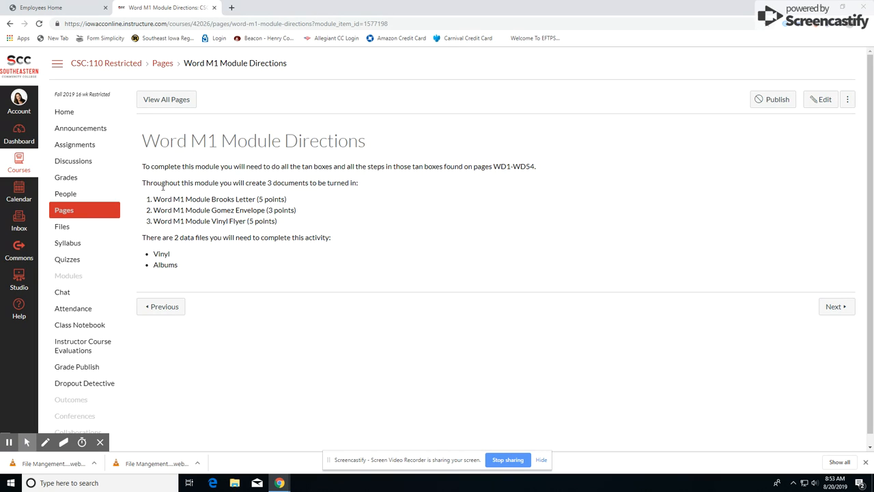
Highlight the line about the three documents due, then minimize the Canvas browser window
{"action": "left_click_drag", "start_coordinate": [150, 182], "coordinate": [357, 185]}
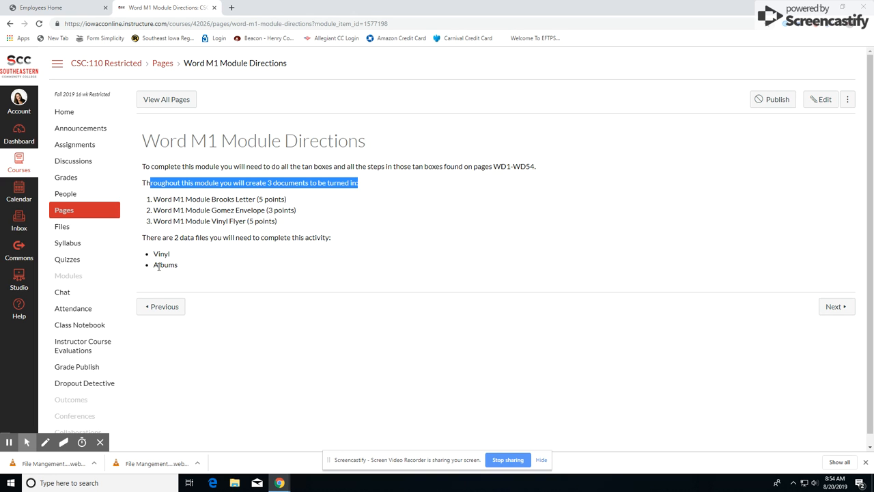
{"action": "left_click", "coordinate": [819, 6]}
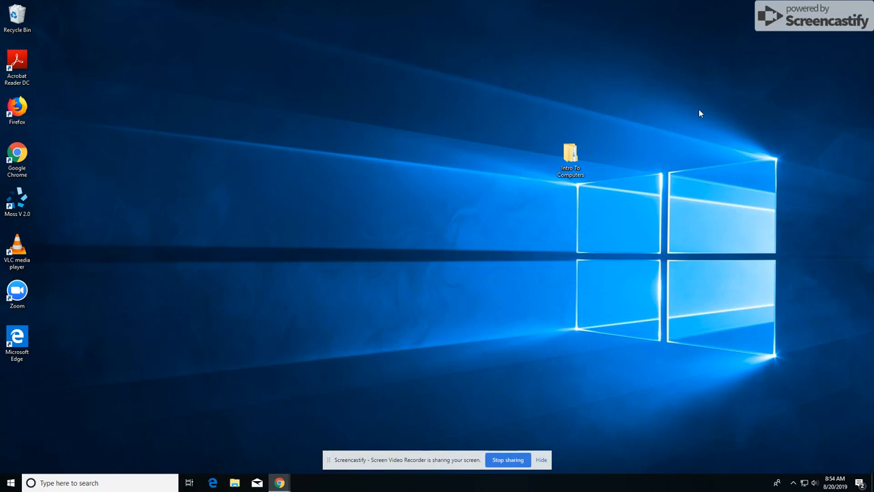
Move the Intro To Computers icon up-left, browse to Word > Word1 > Module, then minimize Explorer
{"action": "left_click_drag", "start_coordinate": [572, 153], "coordinate": [300, 111]}
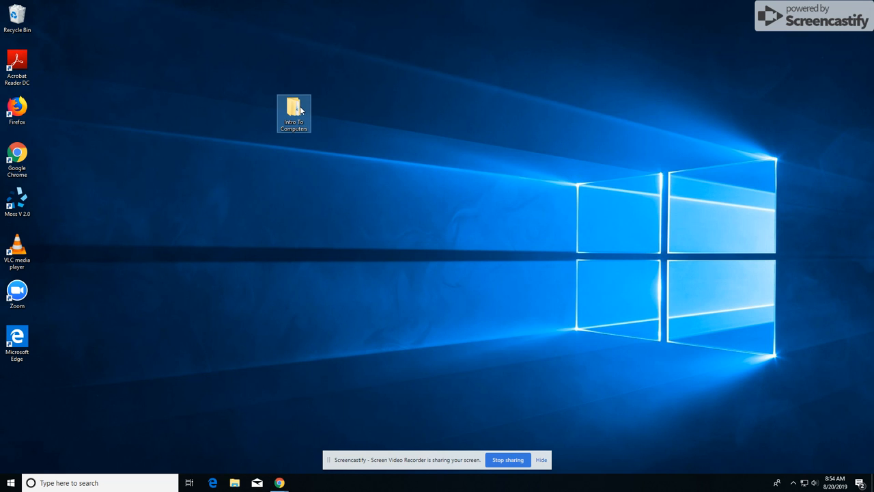
{"action": "double_click", "coordinate": [300, 110]}
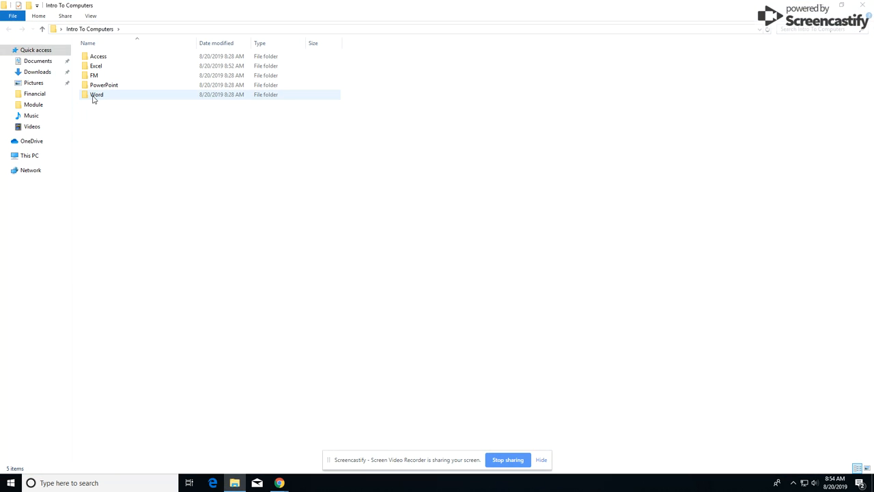
{"action": "double_click", "coordinate": [94, 98]}
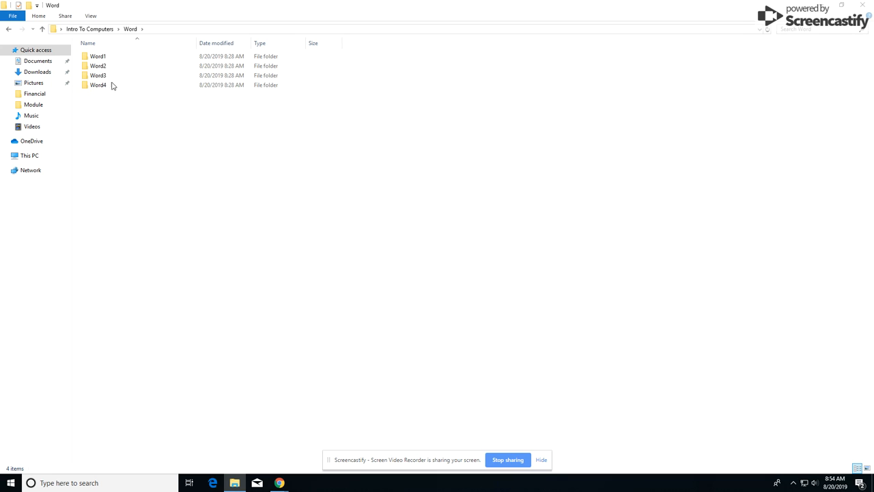
{"action": "double_click", "coordinate": [98, 58]}
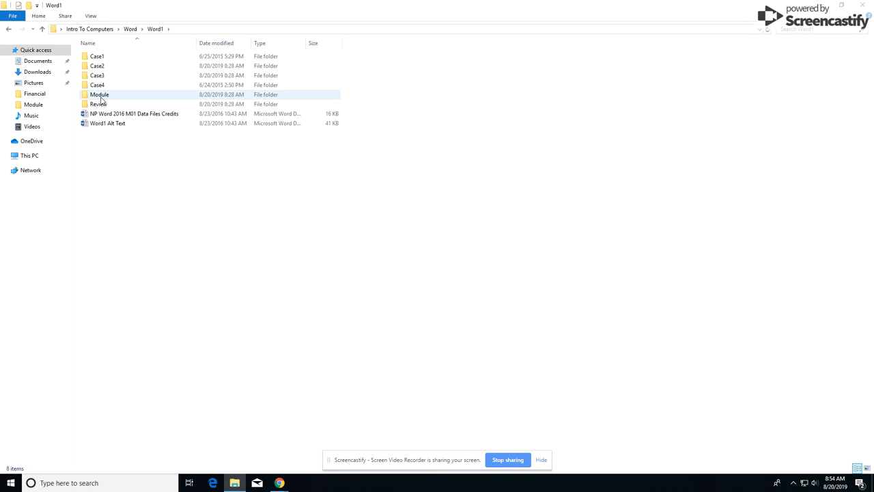
{"action": "double_click", "coordinate": [98, 98]}
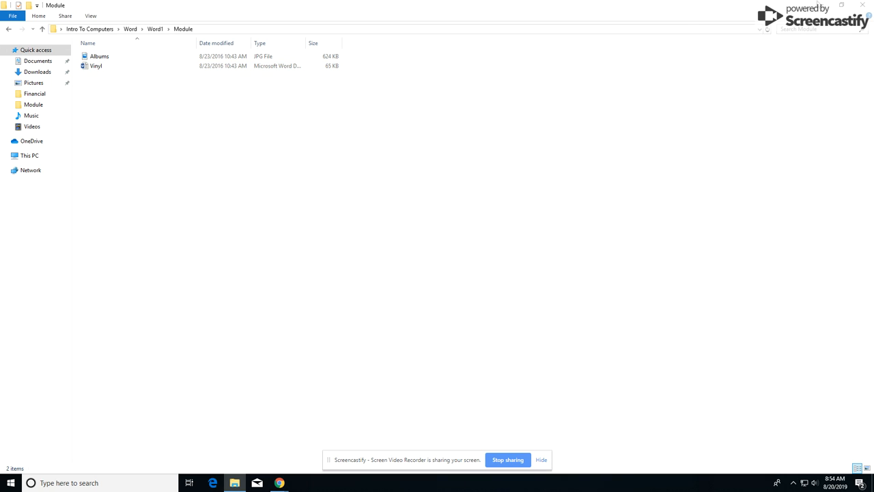
{"action": "left_click", "coordinate": [820, 6]}
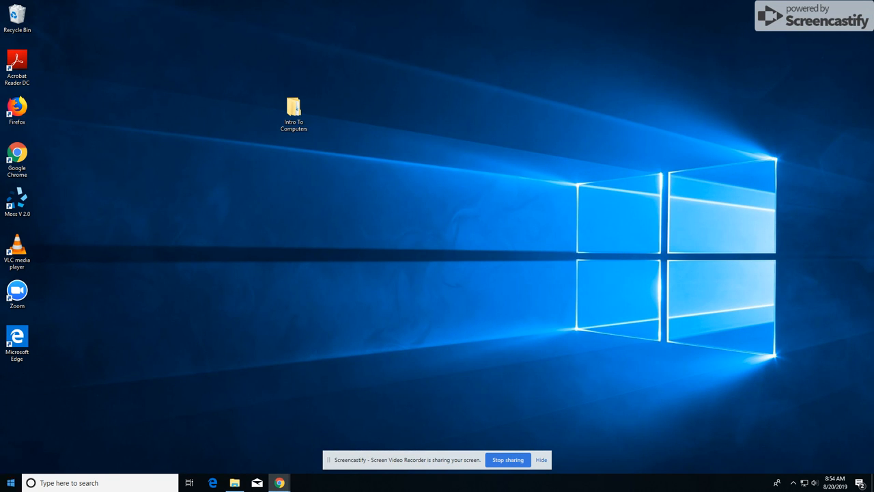
Search Windows for 'word' and launch Word 2013 from the results
{"action": "left_click", "coordinate": [10, 484]}
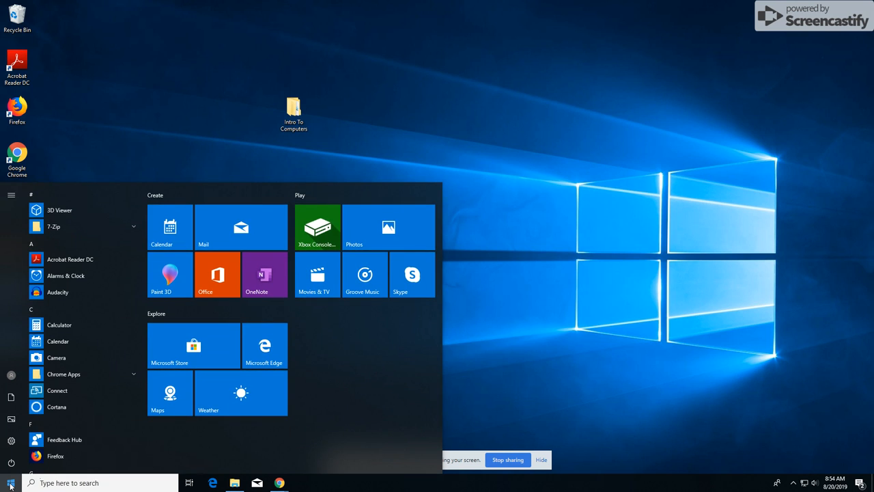
{"action": "scroll", "coordinate": [58, 365], "scroll_direction": "down", "scroll_amount": 6}
{"action": "scroll", "coordinate": [60, 395], "scroll_direction": "down", "scroll_amount": 8}
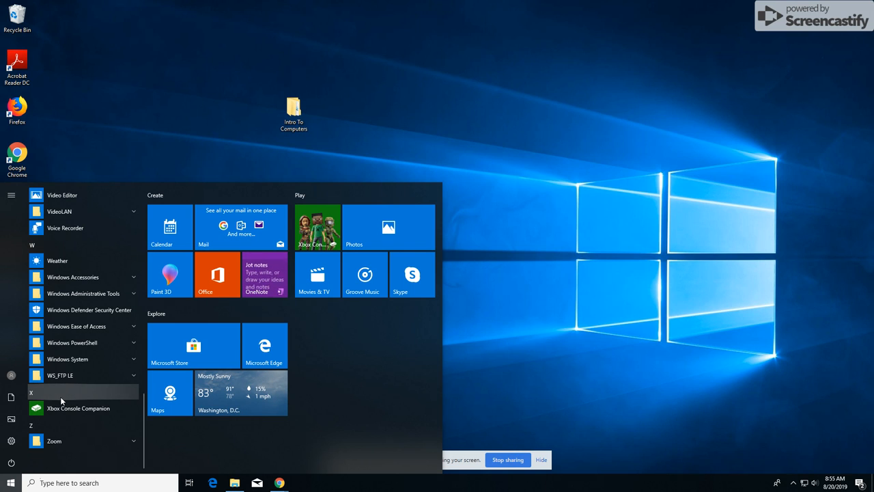
{"action": "left_click", "coordinate": [68, 476]}
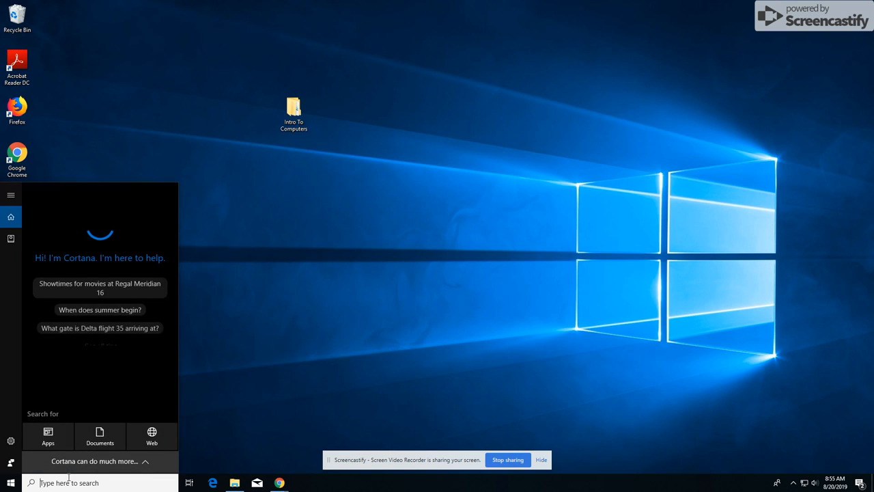
{"action": "type", "text": "word"}
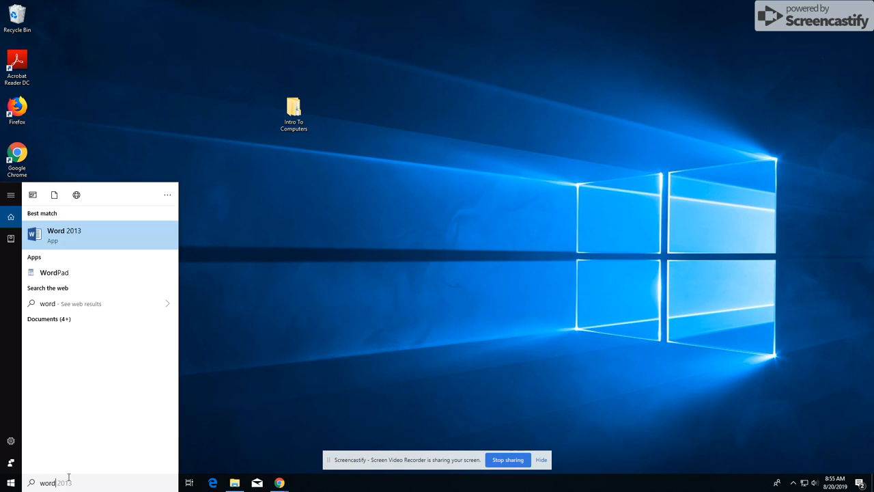
{"action": "left_click", "coordinate": [67, 237]}
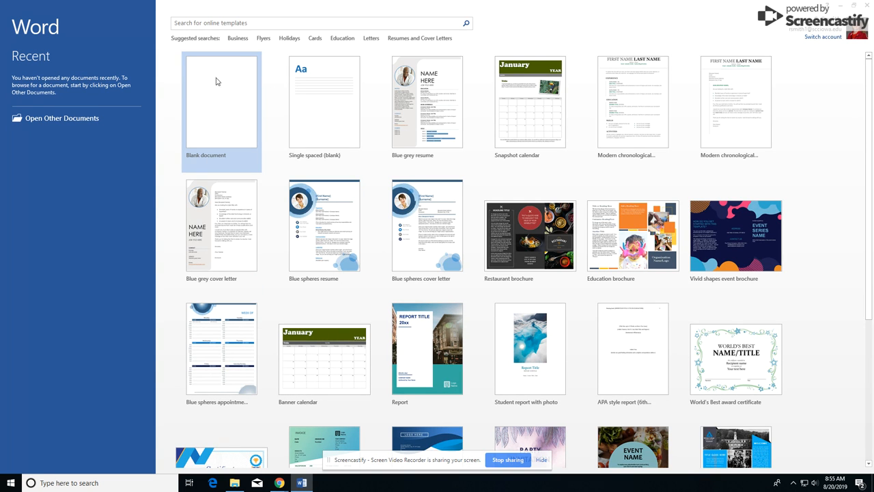
Create a blank document and tour the INSERT through VIEW ribbon tabs, ending on HOME
{"action": "left_click", "coordinate": [215, 102]}
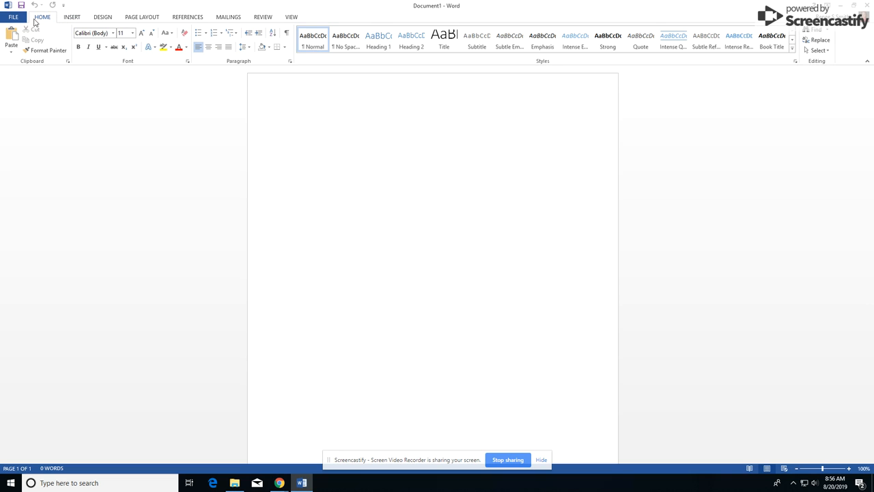
{"action": "left_click", "coordinate": [75, 18]}
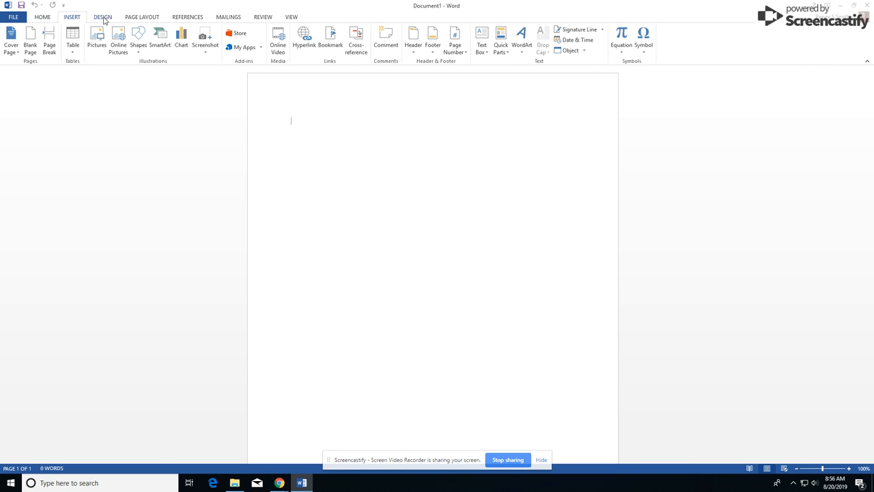
{"action": "left_click", "coordinate": [104, 18]}
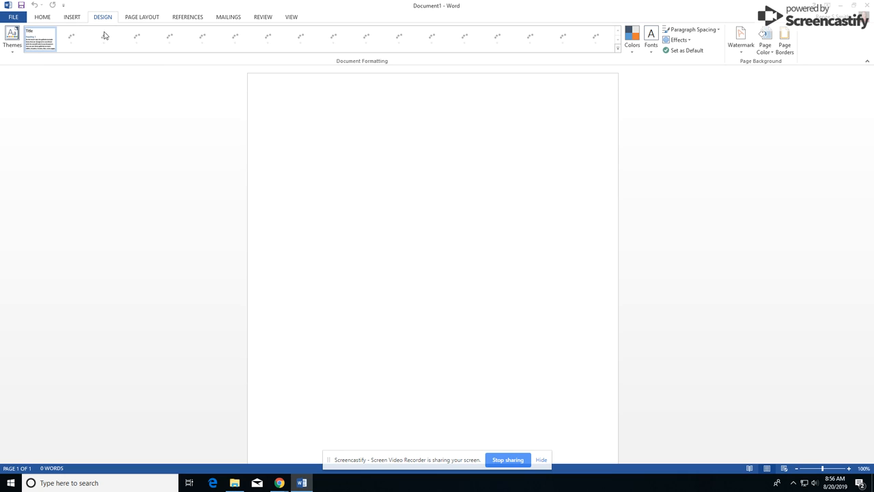
{"action": "left_click", "coordinate": [144, 19]}
{"action": "left_click", "coordinate": [191, 18]}
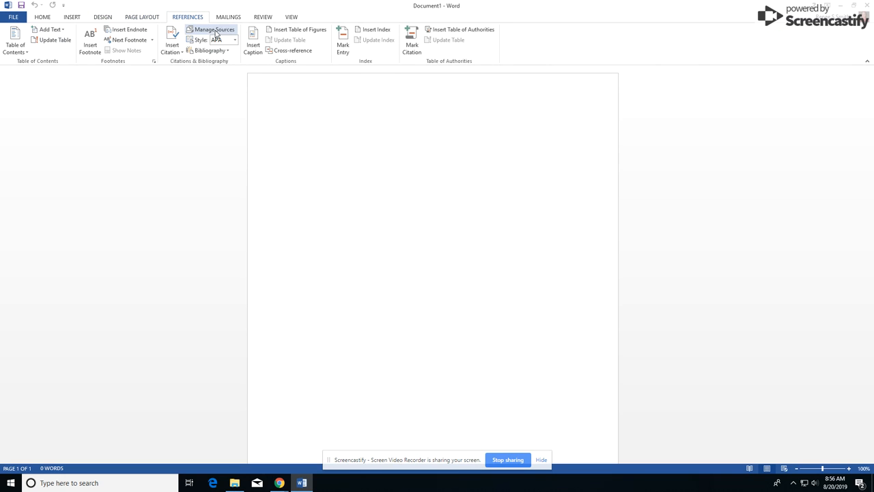
{"action": "left_click", "coordinate": [229, 18]}
{"action": "left_click", "coordinate": [266, 18]}
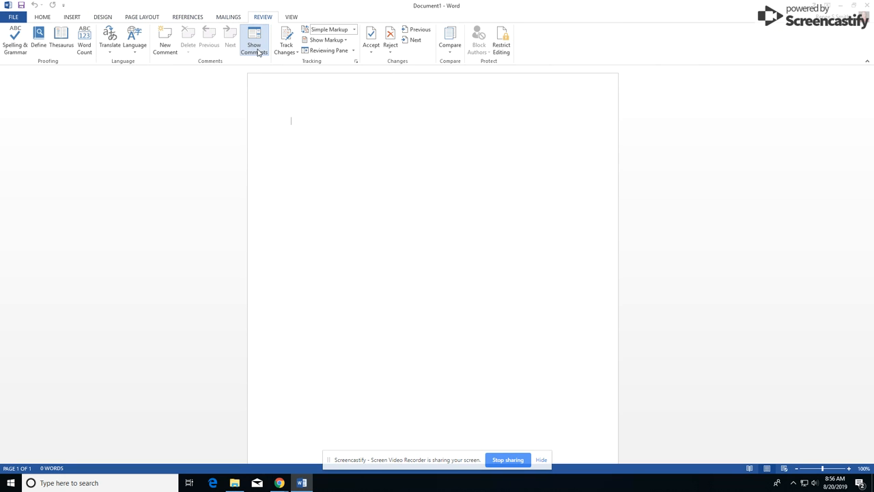
{"action": "left_click", "coordinate": [292, 18]}
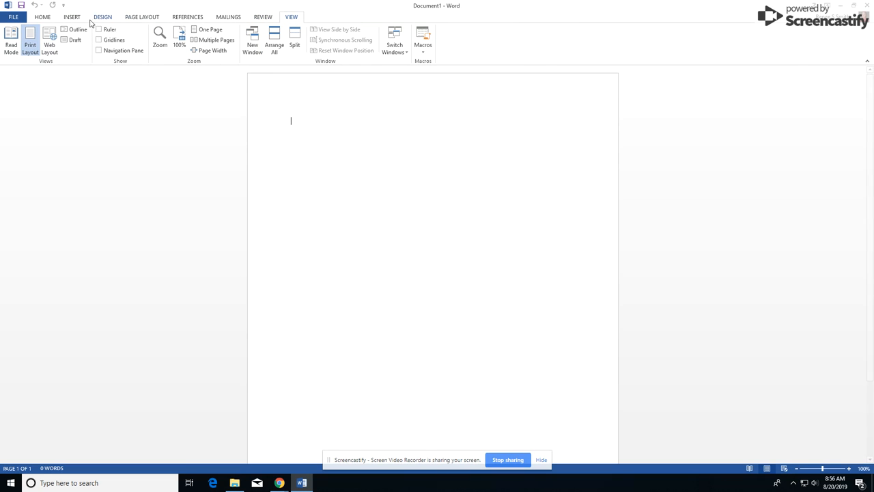
{"action": "left_click", "coordinate": [45, 21]}
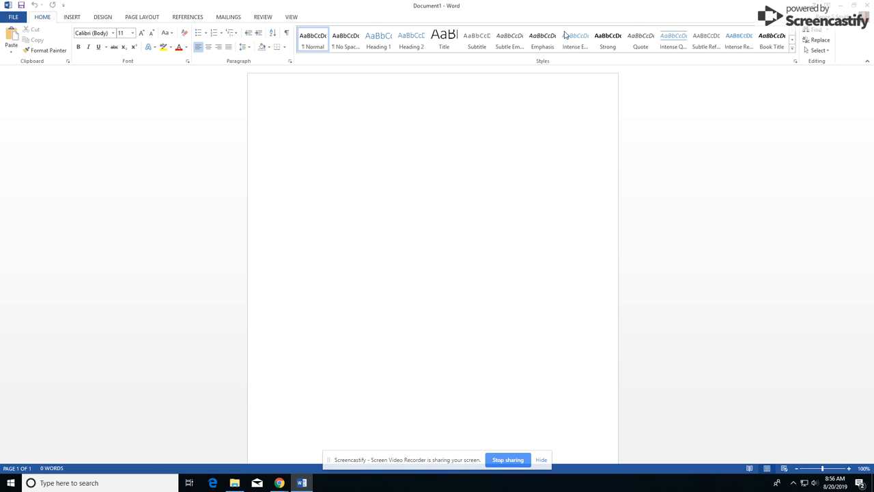
Revisit the INSERT and DESIGN tabs, then return to the HOME tab
{"action": "left_click", "coordinate": [71, 18]}
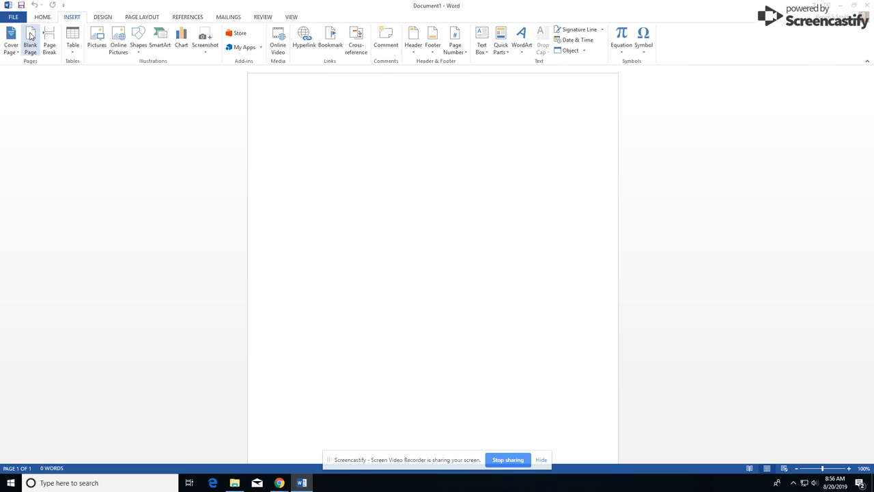
{"action": "left_click", "coordinate": [102, 17]}
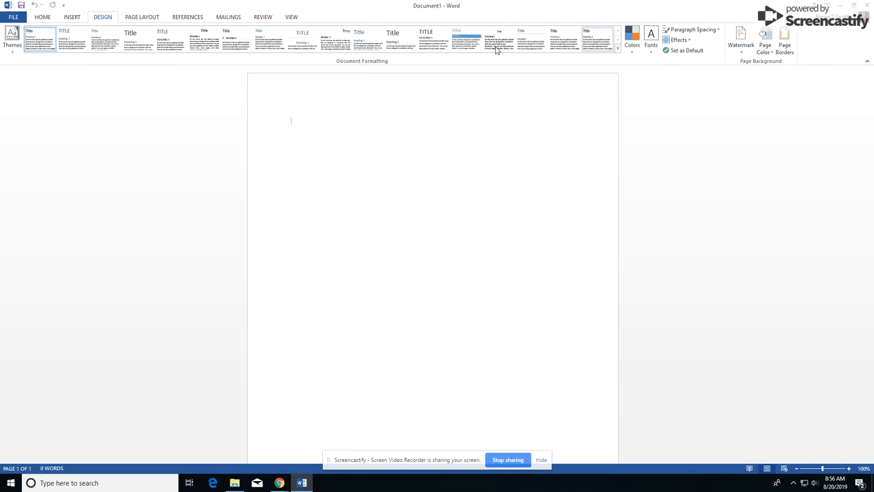
{"action": "left_click", "coordinate": [44, 18]}
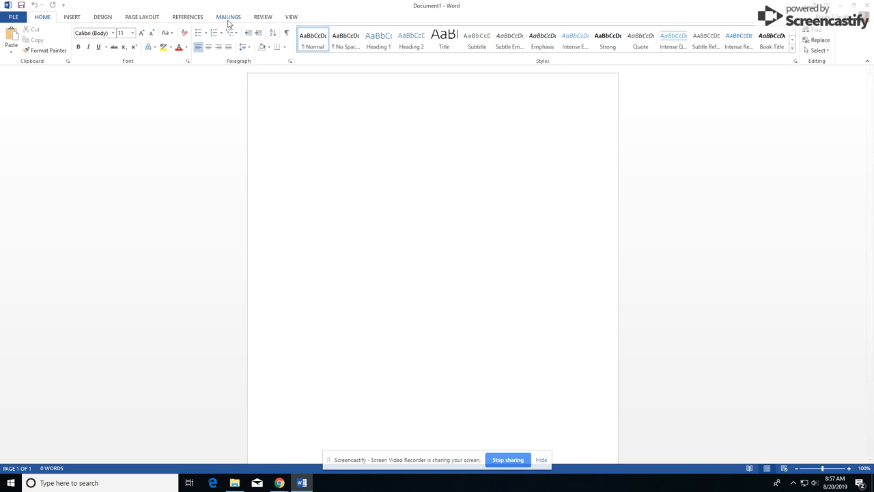
Turn on Show/Hide ¶ formatting marks and start saving the new document
{"action": "left_click", "coordinate": [287, 34]}
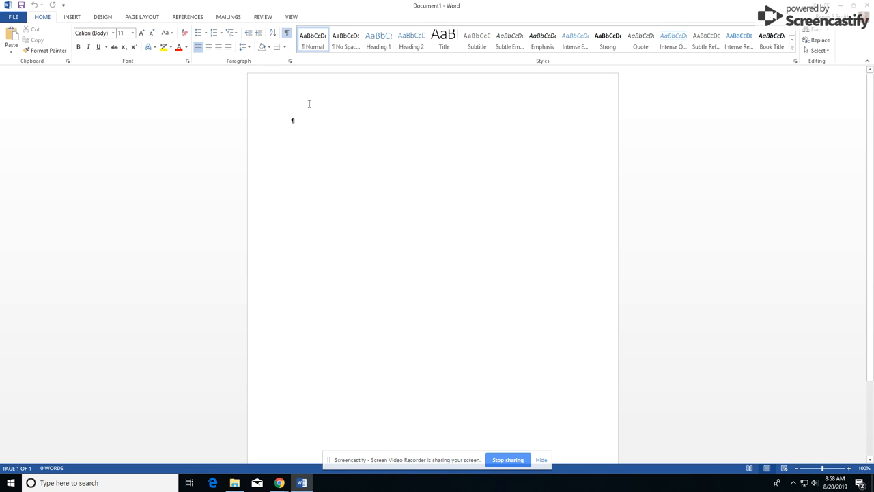
{"action": "left_click", "coordinate": [22, 6]}
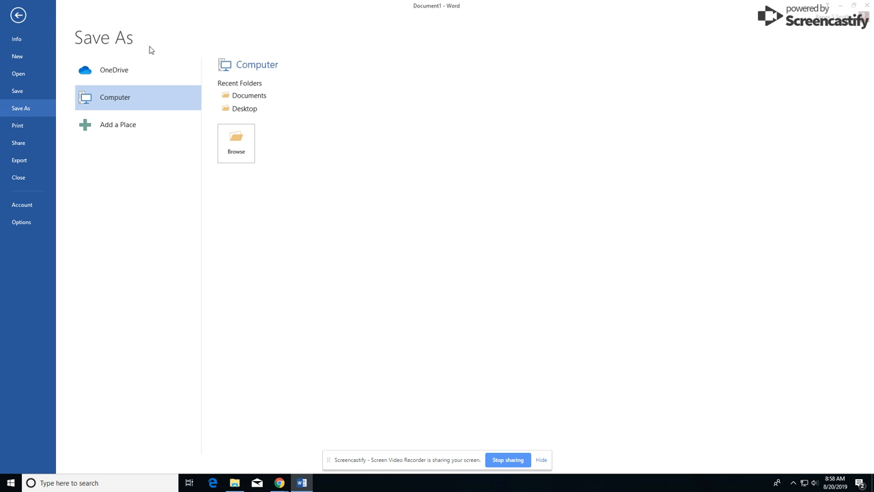
Choose Desktop > Intro To Computers as the location and name the file 'Brooks Letter'
{"action": "left_click", "coordinate": [250, 113]}
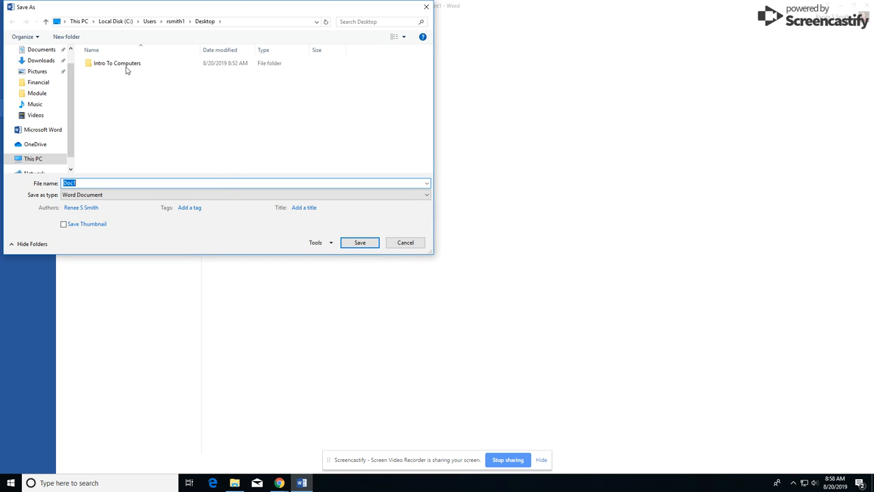
{"action": "double_click", "coordinate": [118, 64]}
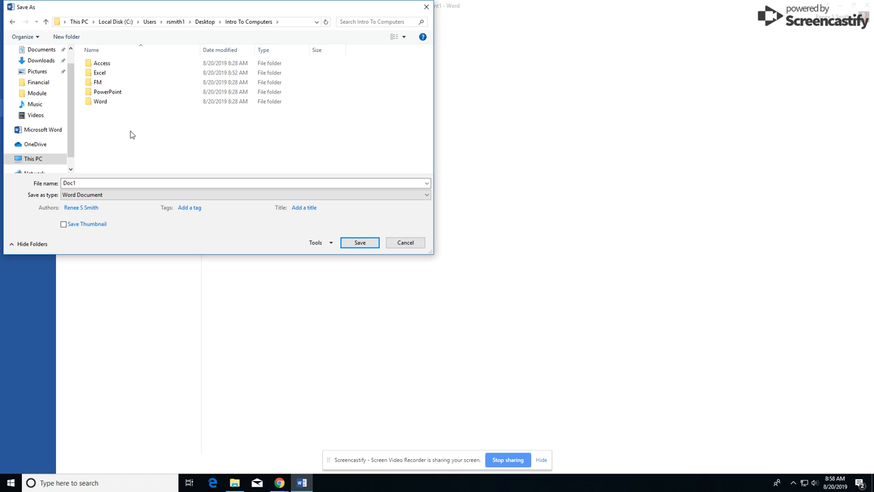
{"action": "double_click", "coordinate": [96, 182]}
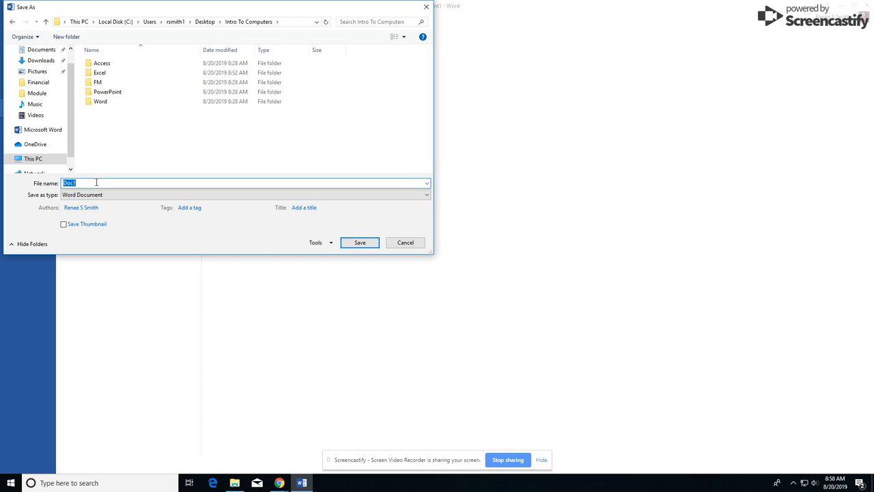
{"action": "type", "text": "Brook s"}
{"action": "key", "text": "BackSpace"}
{"action": "type", "text": "Letter"}
Save the file, type the date February 20, 2017 with blank lines below, and zoom in
{"action": "left_click", "coordinate": [360, 244]}
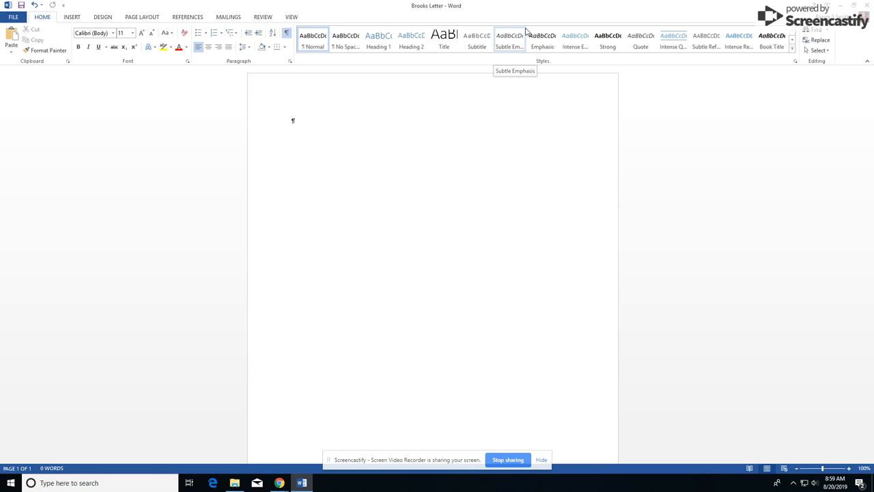
{"action": "type", "text": "Febr"}
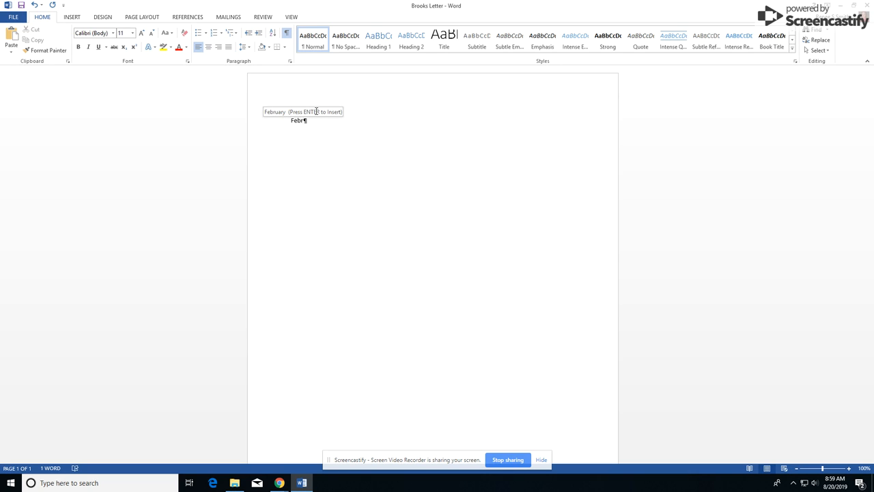
{"action": "key", "text": "Return"}
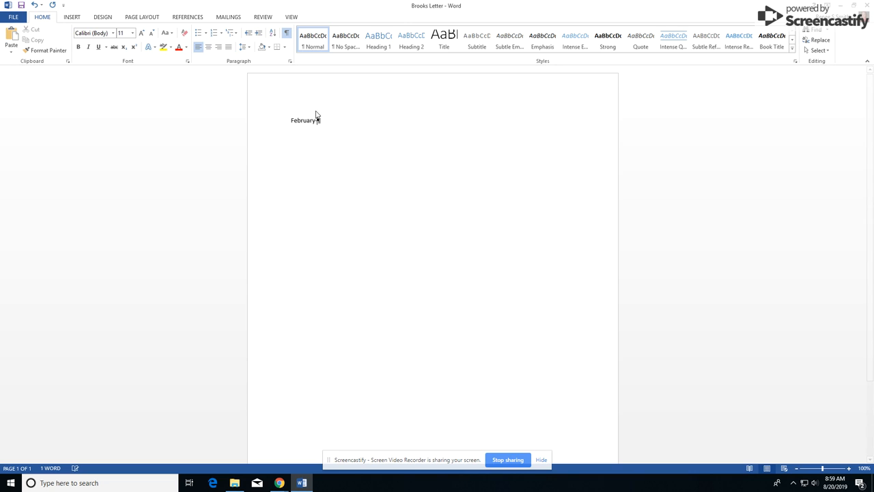
{"action": "type", "text": "20"}
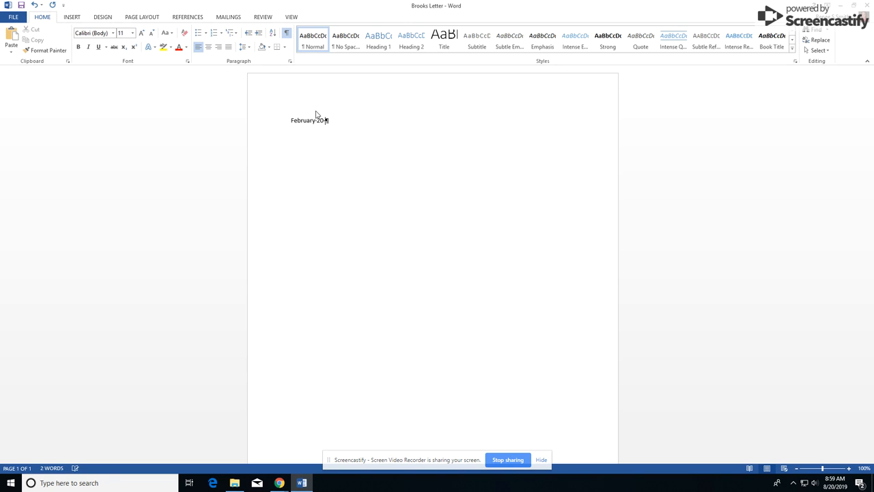
{"action": "type", "text": ", 2017"}
{"action": "key", "text": "Return"}
{"action": "key", "text": "Return"}
{"action": "left_click", "coordinate": [848, 469]}
{"action": "left_click", "coordinate": [848, 469]}
{"action": "left_click", "coordinate": [849, 469]}
{"action": "left_click", "coordinate": [849, 469]}
{"action": "left_click", "coordinate": [849, 469]}
{"action": "left_click", "coordinate": [848, 469]}
{"action": "left_click", "coordinate": [849, 469]}
{"action": "left_click", "coordinate": [849, 469]}
{"action": "left_click", "coordinate": [848, 469]}
{"action": "left_click", "coordinate": [849, 469]}
{"action": "left_click", "coordinate": [849, 469]}
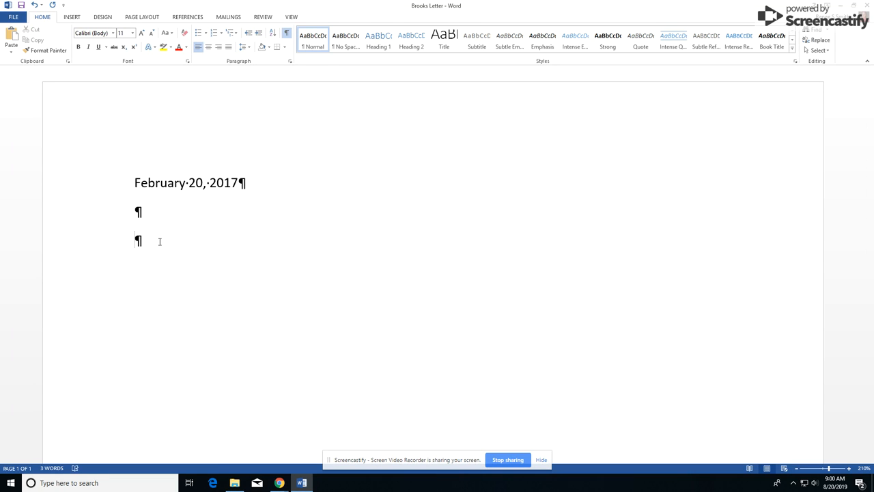
Type the recipient's name, street address and Wilmington, DE city line
{"action": "key", "text": "Return"}
{"action": "scroll", "coordinate": [159, 245], "scroll_direction": "down", "scroll_amount": 5}
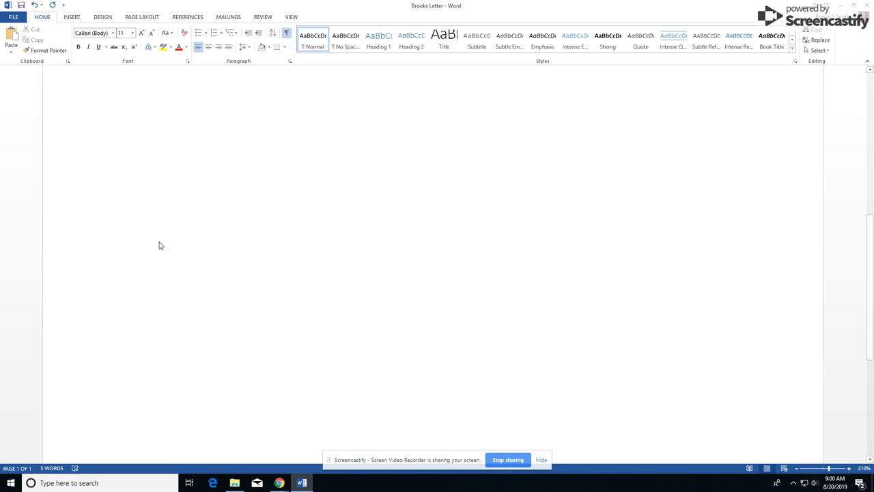
{"action": "scroll", "coordinate": [177, 246], "scroll_direction": "up", "scroll_amount": 5}
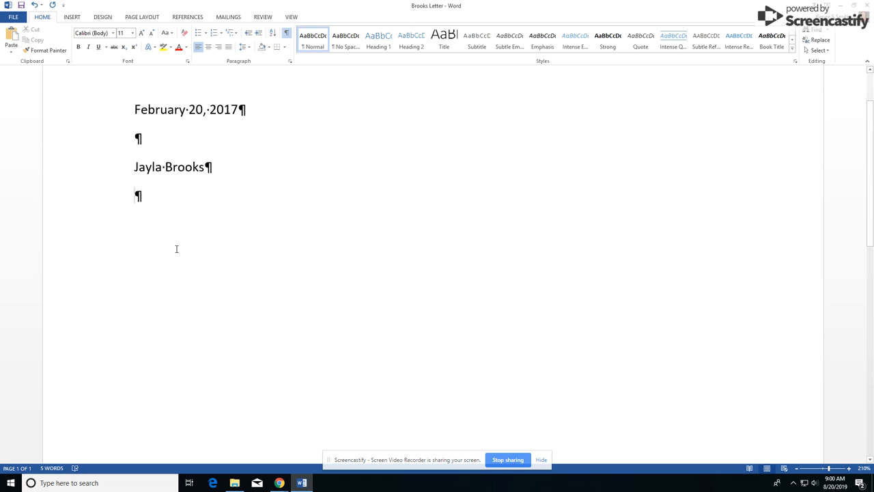
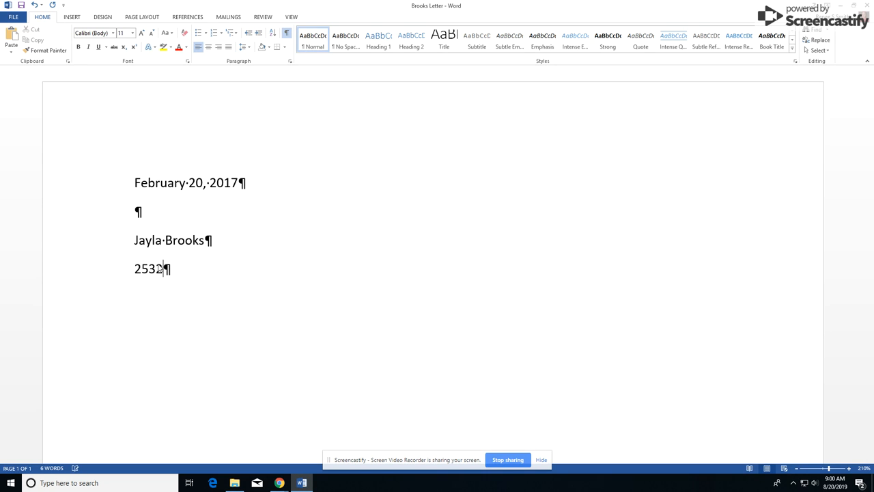
{"action": "key", "text": "Return"}
{"action": "type", "text": "Wilmington, dE"}
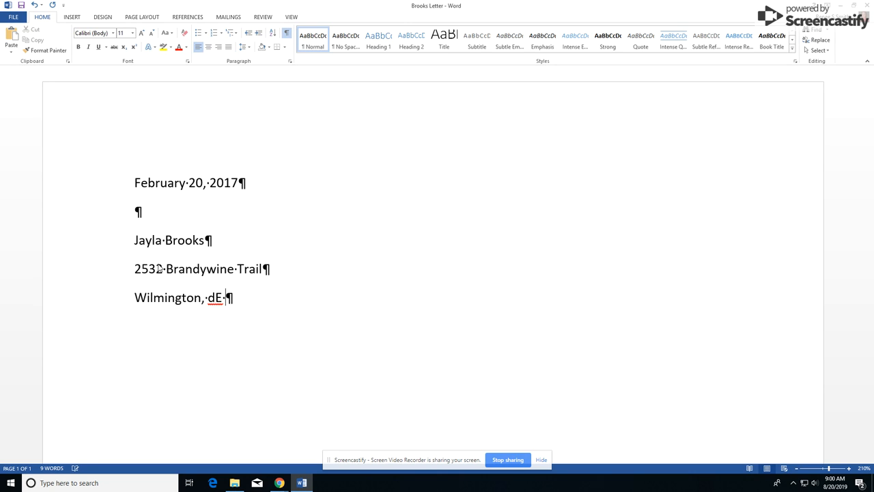
{"action": "key", "text": "BackSpace"}
{"action": "key", "text": "BackSpace"}
{"action": "type", "text": "DE 19802"}
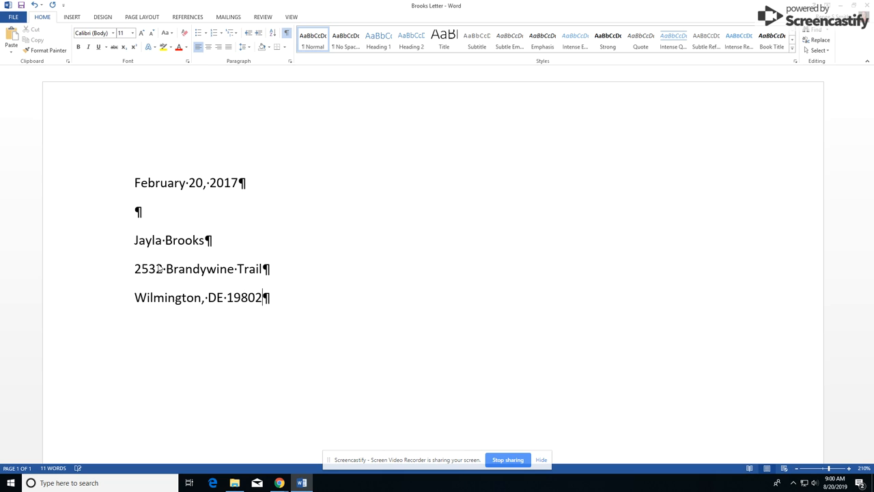
{"action": "key", "text": "Return"}
Add the salutation addressed to the recipient by first name, followed by a blank line
{"action": "key", "text": "Return"}
{"action": "key", "text": "BackSpace"}
{"action": "type", "text": "Dear Jayla:"}
{"action": "key", "text": "Return"}
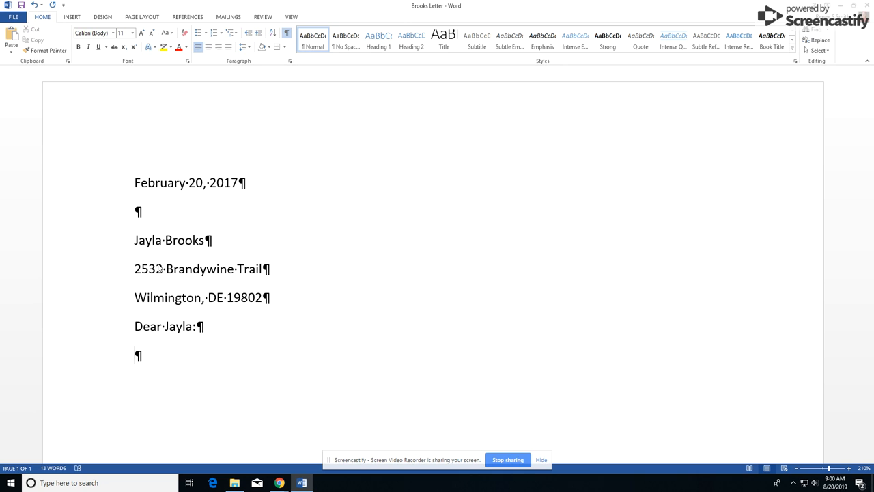
Type the body sentence about the jazz and classical collection appraisal, correcting 'compelte' to 'complete'
{"action": "type", "text": "Endlo"}
{"action": "key", "text": "BackSpace"}
{"action": "key", "text": "BackSpace"}
{"action": "key", "text": "BackSpace"}
{"action": "type", "text": "closed you will find "}
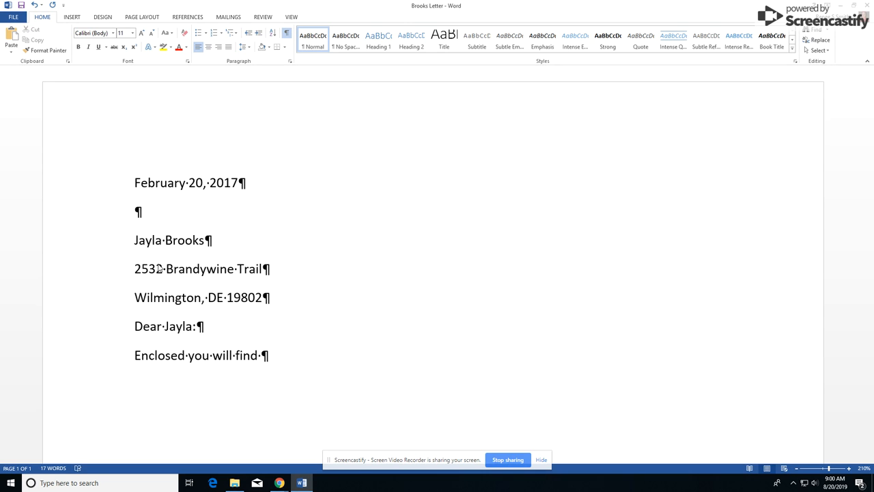
{"action": "type", "text": "my appraisal o"}
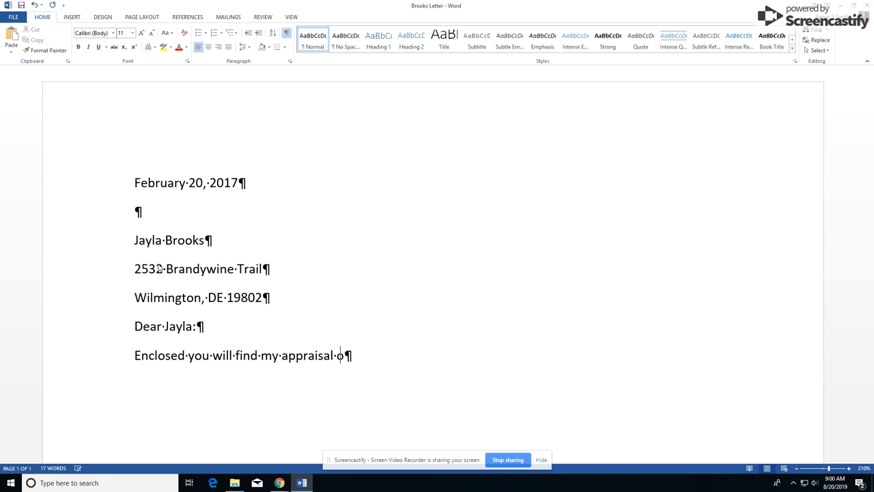
{"action": "type", "text": "f your jazz and clas"}
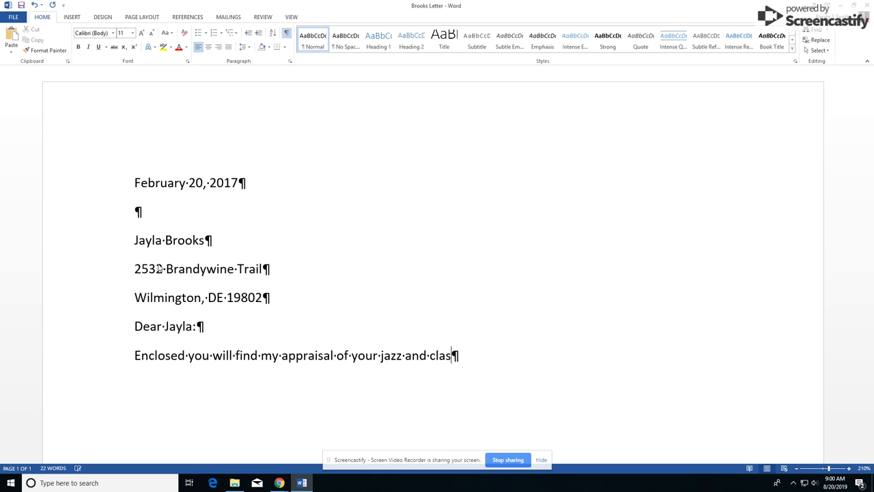
{"action": "type", "text": "sical collection."}
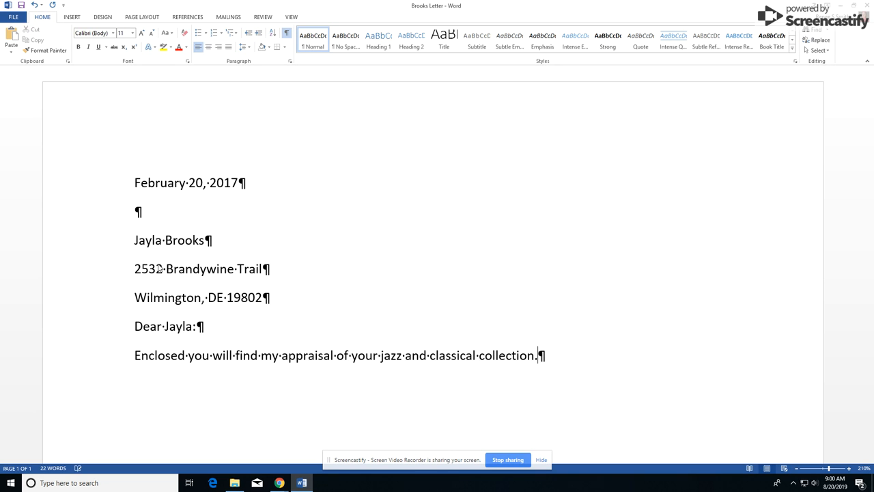
{"action": "type", "text": " I've include"}
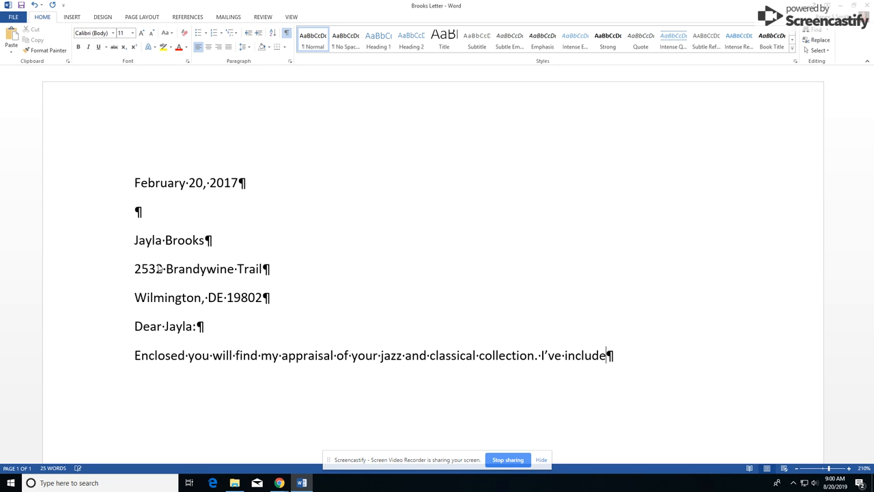
{"action": "type", "text": "d a price for each alb"}
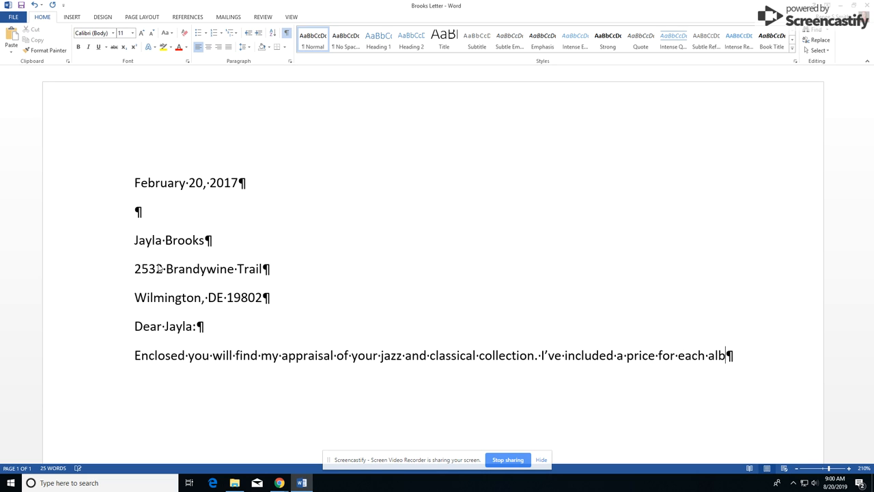
{"action": "type", "text": "um, as well "}
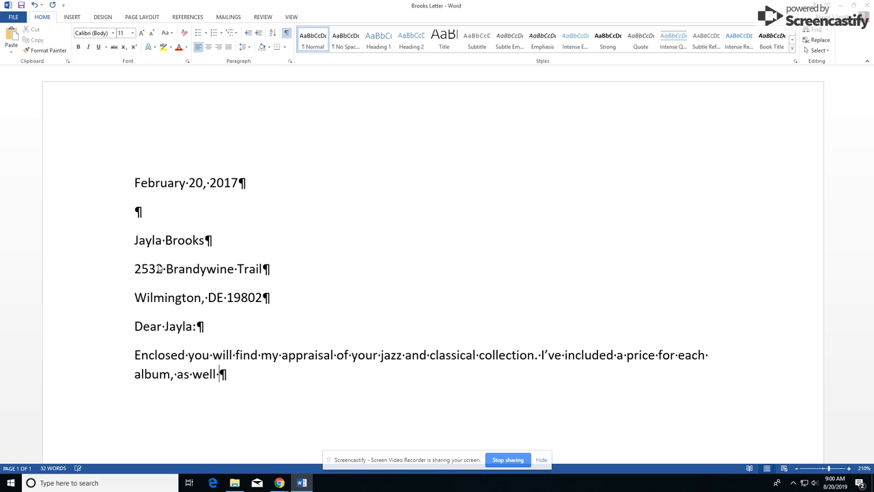
{"action": "type", "text": "as a bid for"}
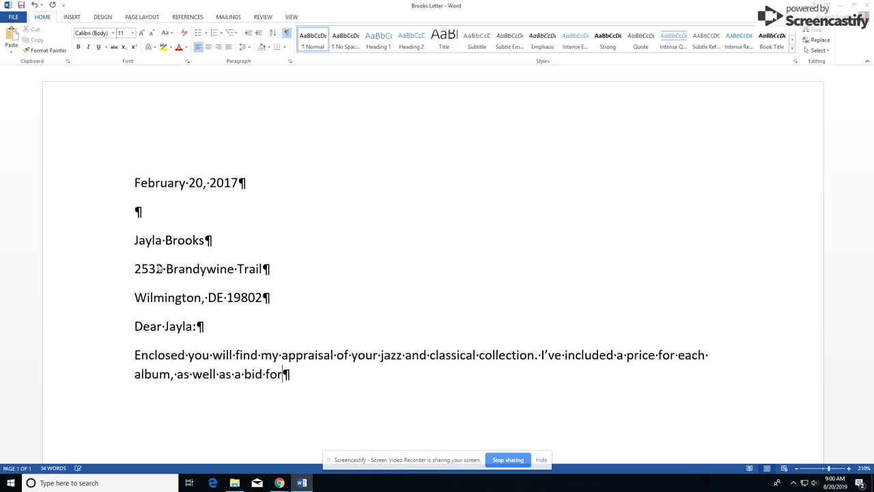
{"action": "type", "text": " the compelte collection."}
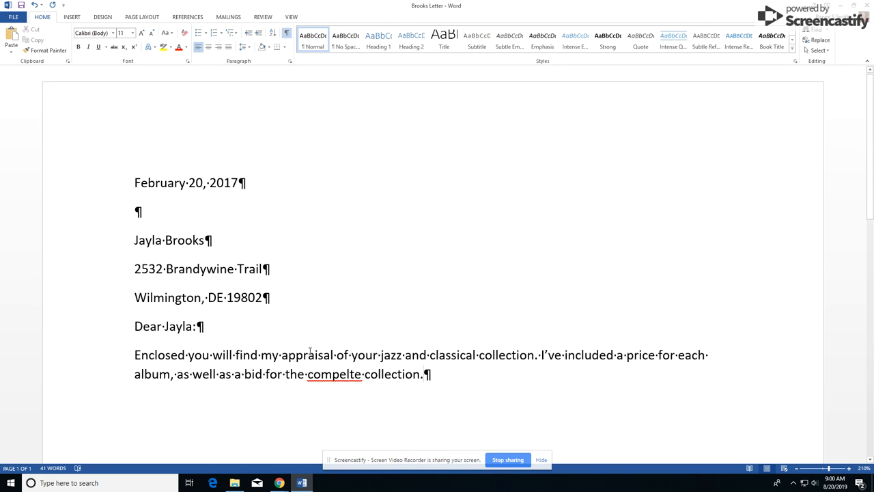
{"action": "right_click", "coordinate": [341, 375]}
{"action": "left_click", "coordinate": [398, 385]}
Add the sentence inviting questions at the contact e-mail address
{"action": "type", "text": "If"}
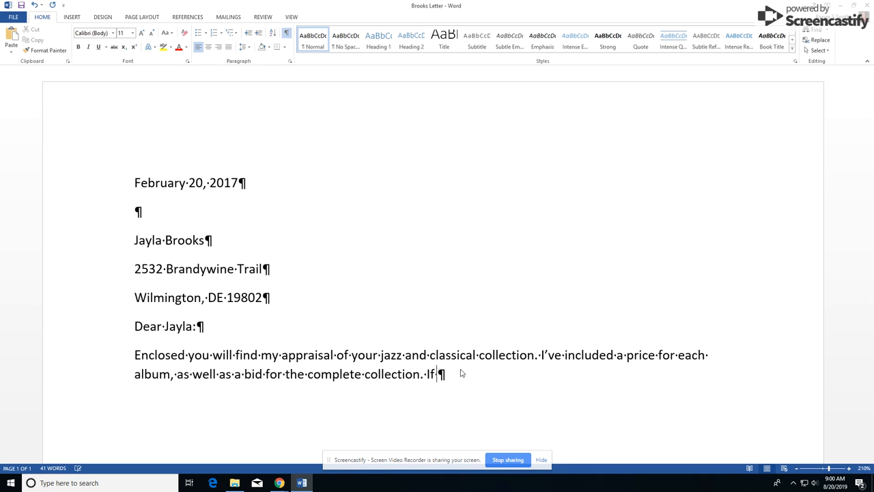
{"action": "type", "text": " you have any questi"}
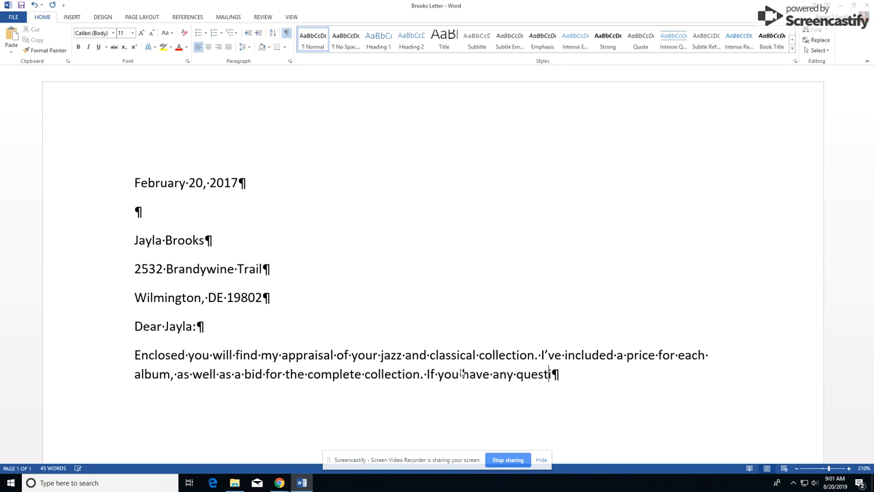
{"action": "type", "text": "ons, you can contact me at "}
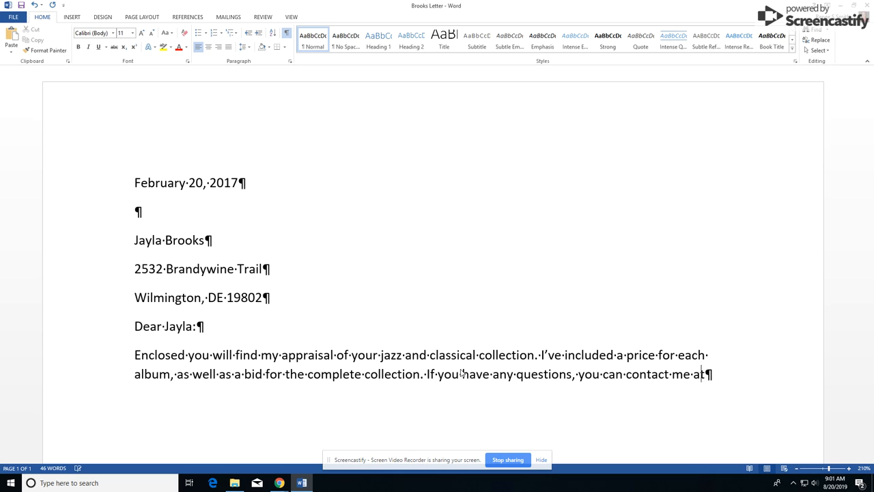
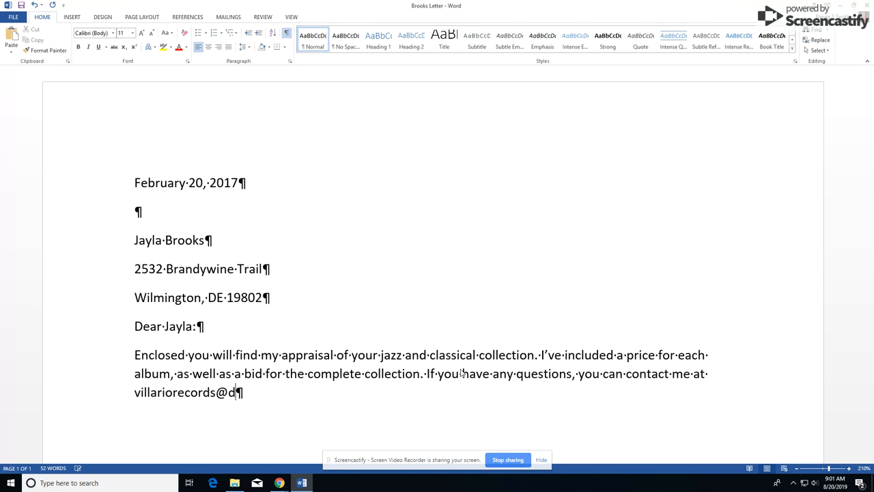
{"action": "key", "text": "Return"}
{"action": "key", "text": "ctrl+z"}
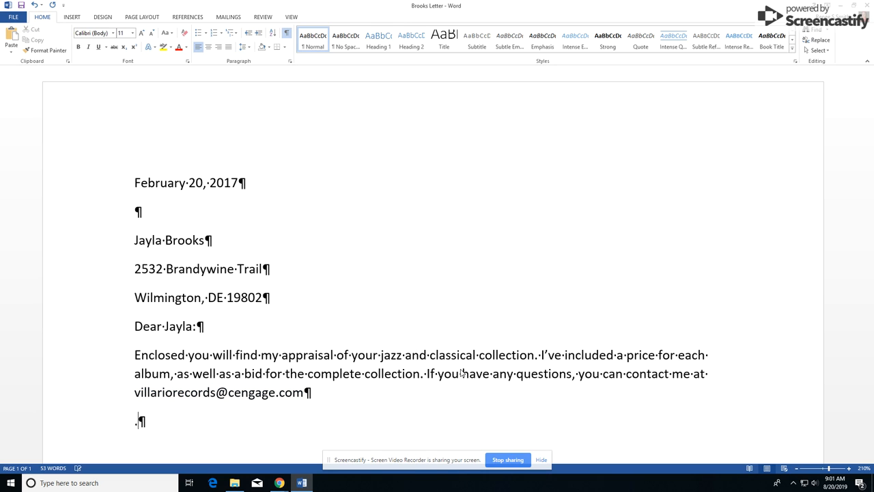
{"action": "key", "text": "Return"}
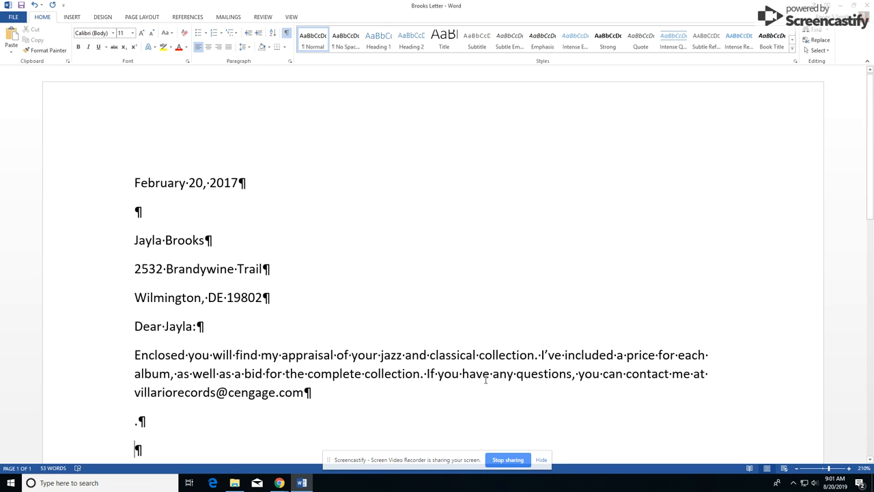
{"action": "type", "text": "="}
{"action": "key", "text": "BackSpace"}
{"action": "key", "text": "BackSpace"}
{"action": "key", "text": "BackSpace"}
{"action": "key", "text": "BackSpace"}
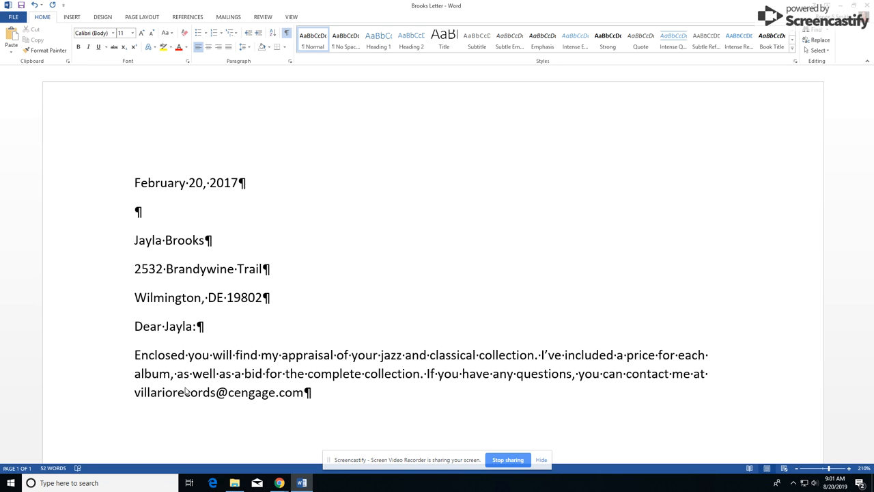
End the body with a period, remove the e-mail hyperlink, and move to the empty line below
{"action": "type", "text": "."}
{"action": "key", "text": "Return"}
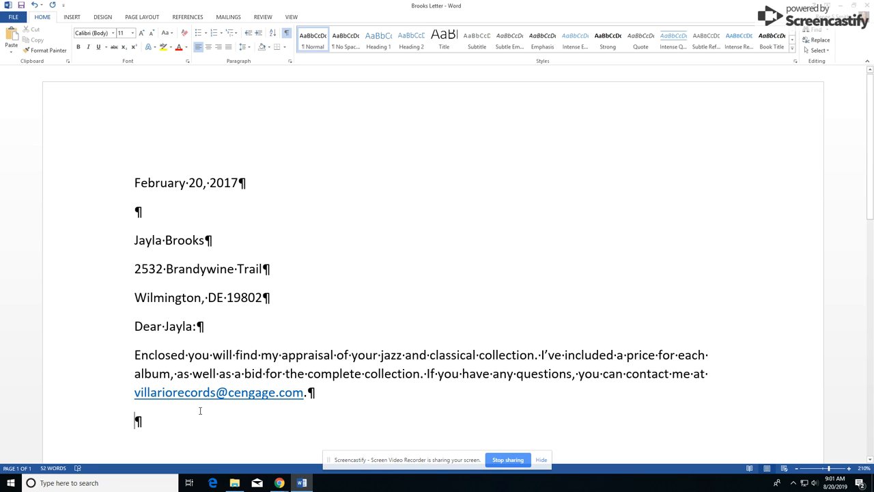
{"action": "right_click", "coordinate": [196, 399]}
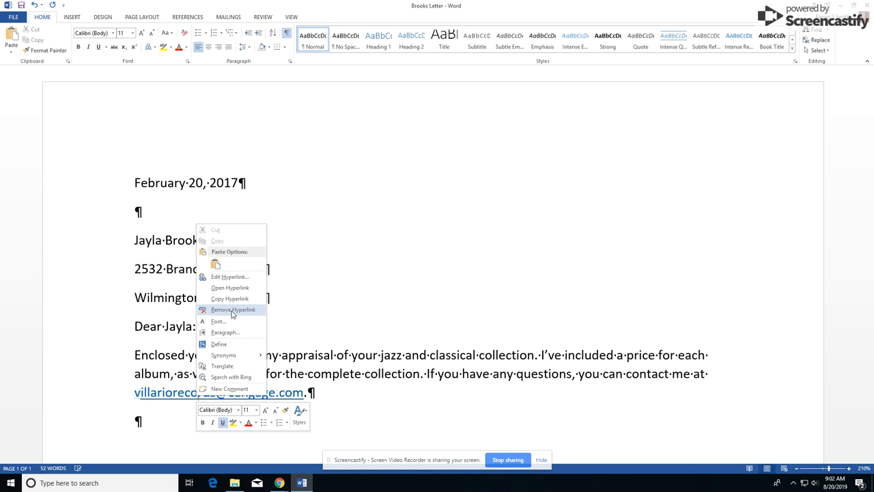
{"action": "left_click", "coordinate": [232, 310]}
{"action": "left_click", "coordinate": [166, 418]}
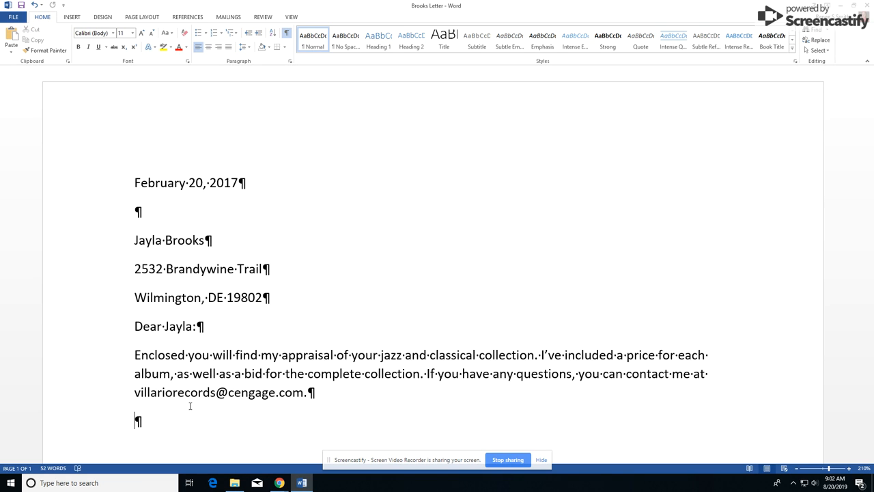
Type the closing 'Sincerely yours,' with signature space and the sender's name below
{"action": "type", "text": "Sincerely yours,"}
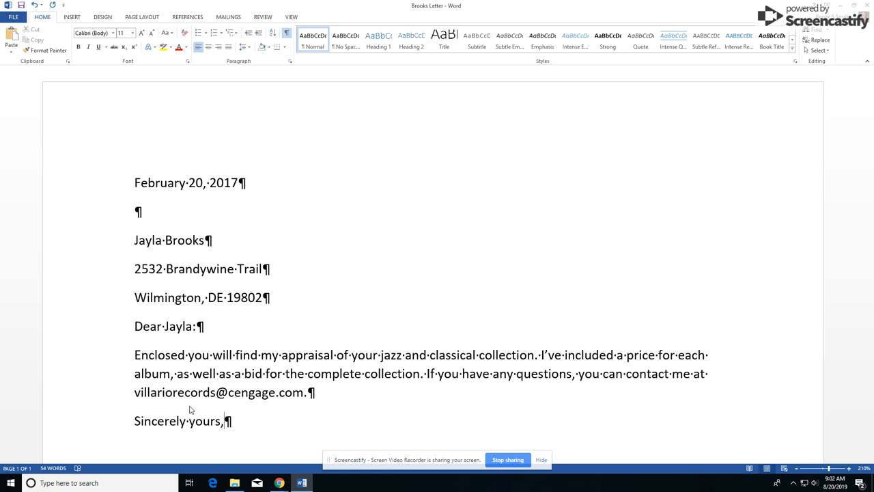
{"action": "key", "text": "Return"}
{"action": "key", "text": "Return"}
{"action": "key", "text": "Return"}
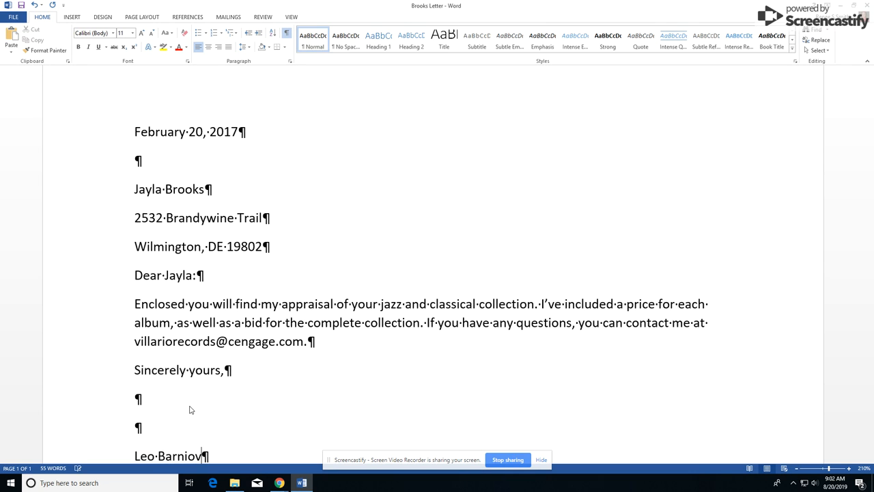
{"action": "key", "text": "Return"}
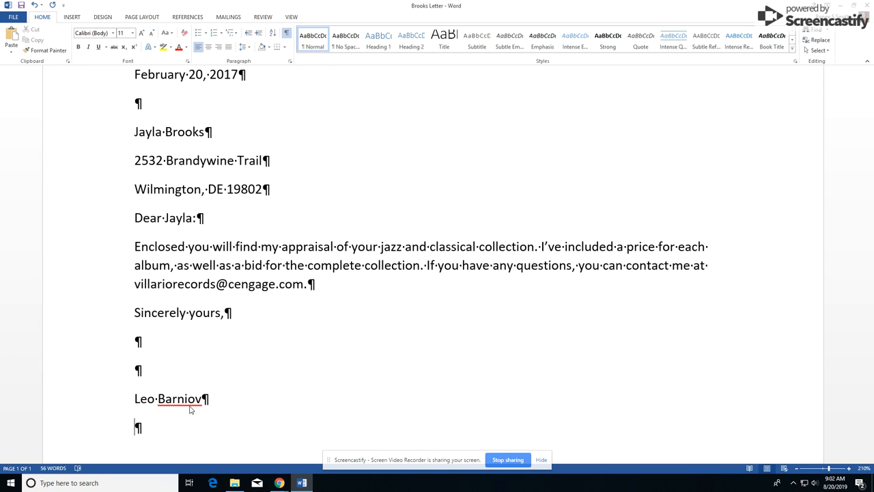
Add lowercase initials rss and an Enclosure line, then save the letter
{"action": "type", "text": "rss"}
{"action": "key", "text": "Return"}
{"action": "scroll", "coordinate": [253, 413], "scroll_direction": "down", "scroll_amount": 3}
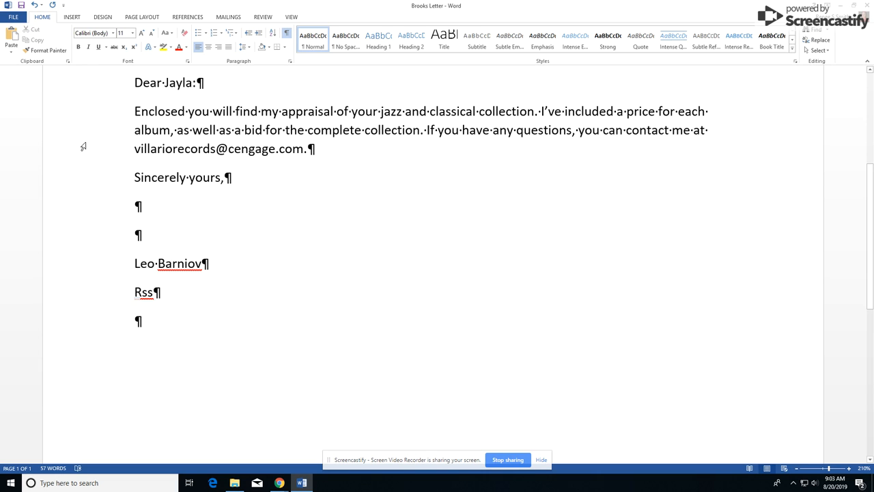
{"action": "left_click", "coordinate": [33, 6]}
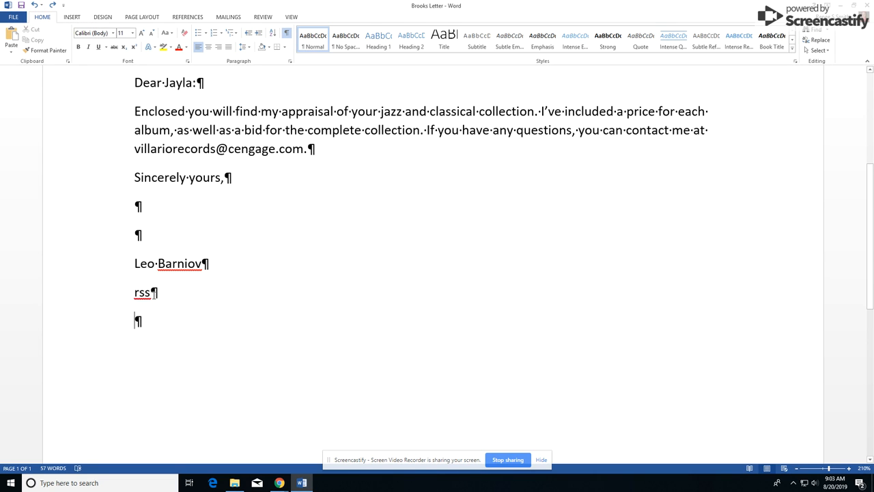
{"action": "type", "text": "Enclosure"}
{"action": "left_click", "coordinate": [20, 5]}
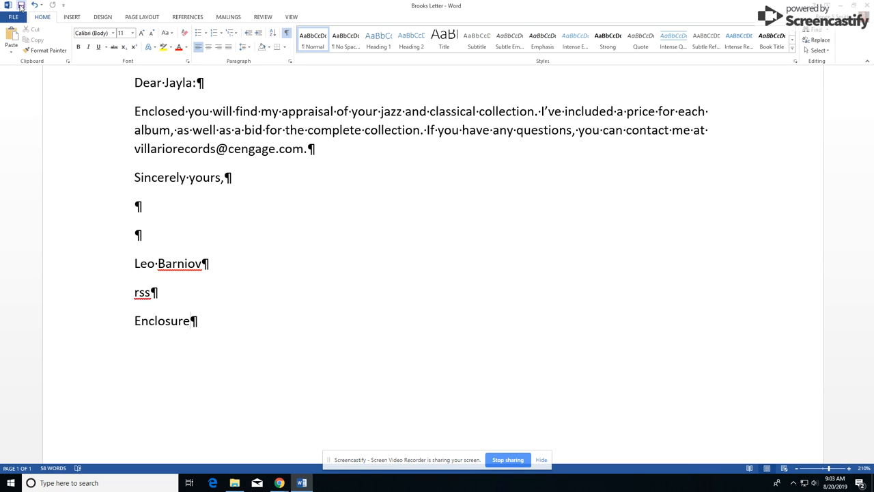